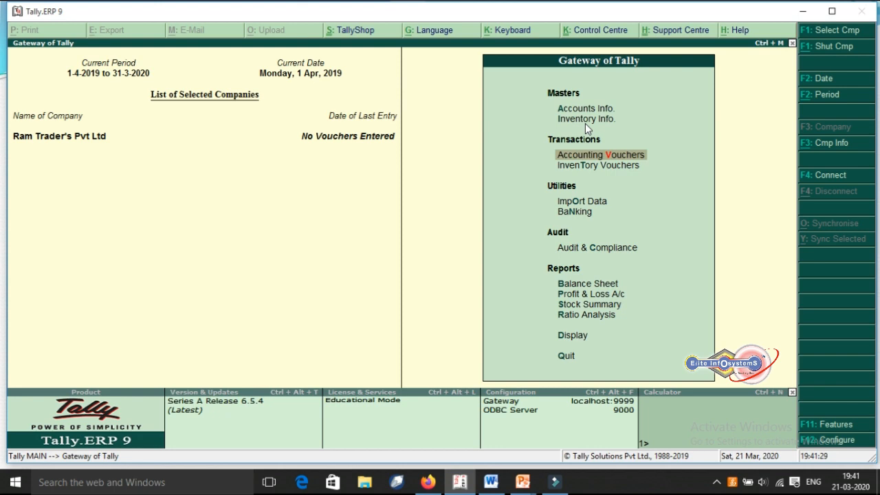
# Set Maintain accounts only to Yes in the company's accounting features and save the change.
pyautogui.press('Return')
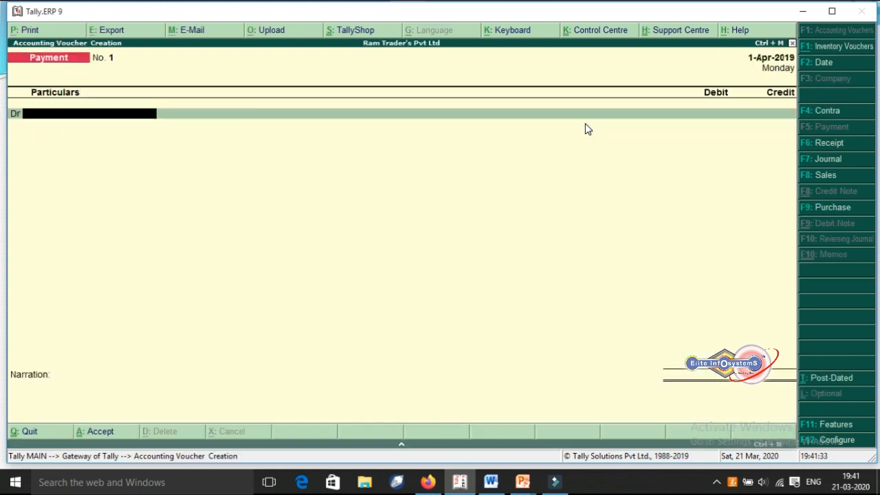
pyautogui.press('F11')
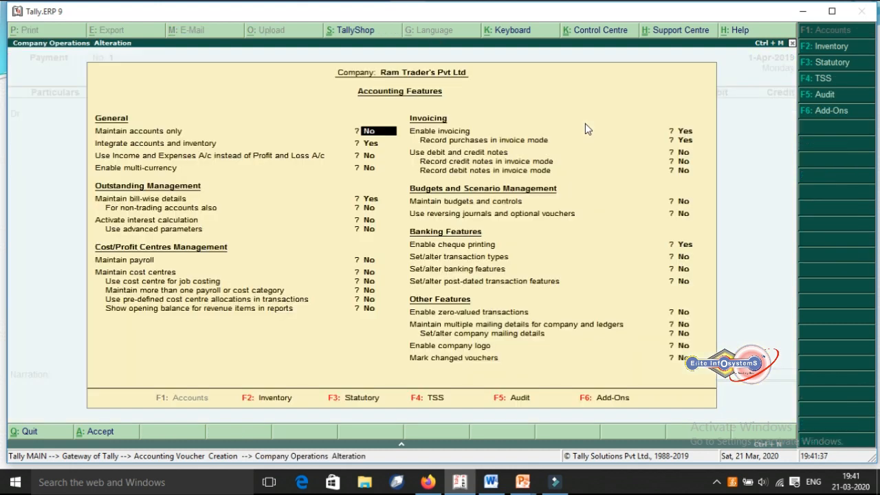
pyautogui.press('y')
pyautogui.press('Return')
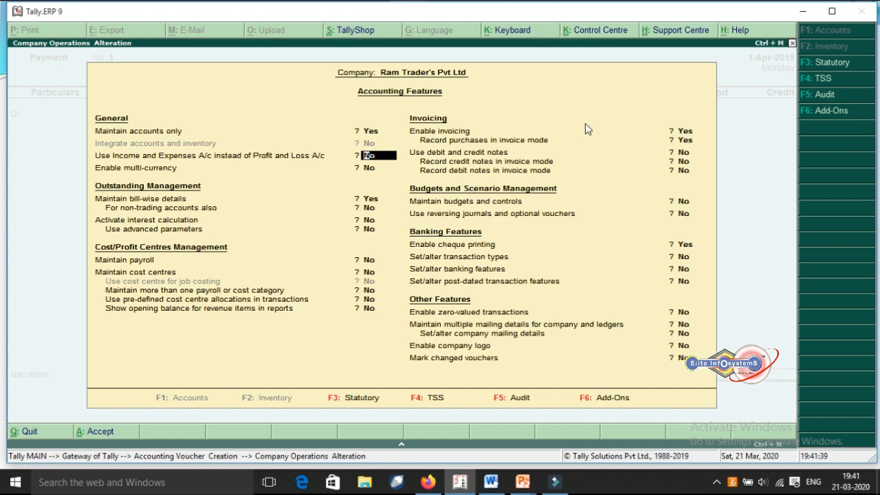
pyautogui.hotkey('ctrl', 'a')
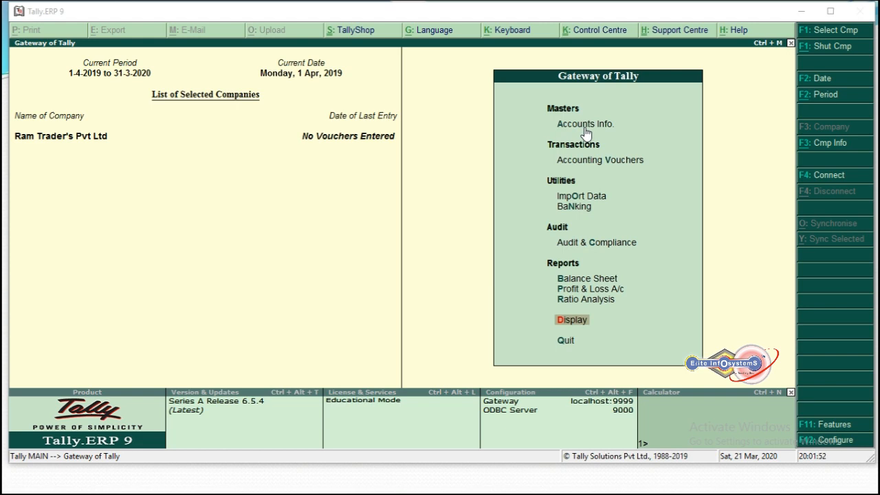
# Open accounting voucher creation for the company.
pyautogui.click(592, 167)
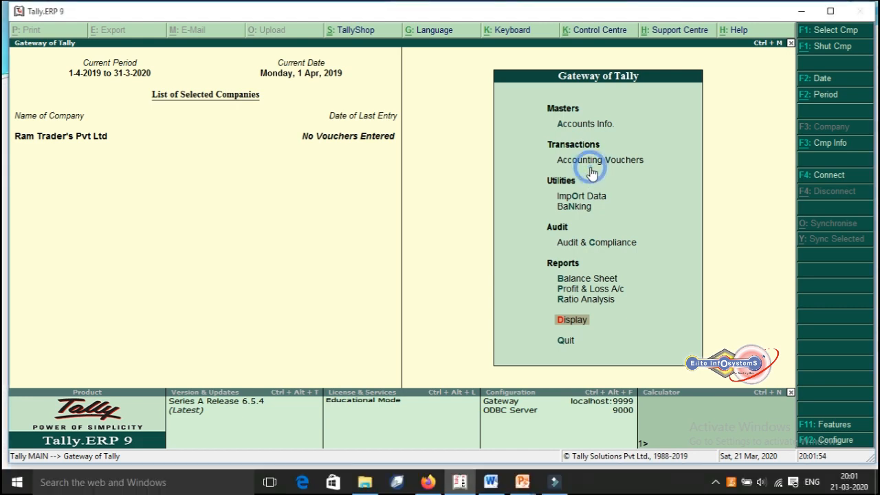
pyautogui.click(595, 165)
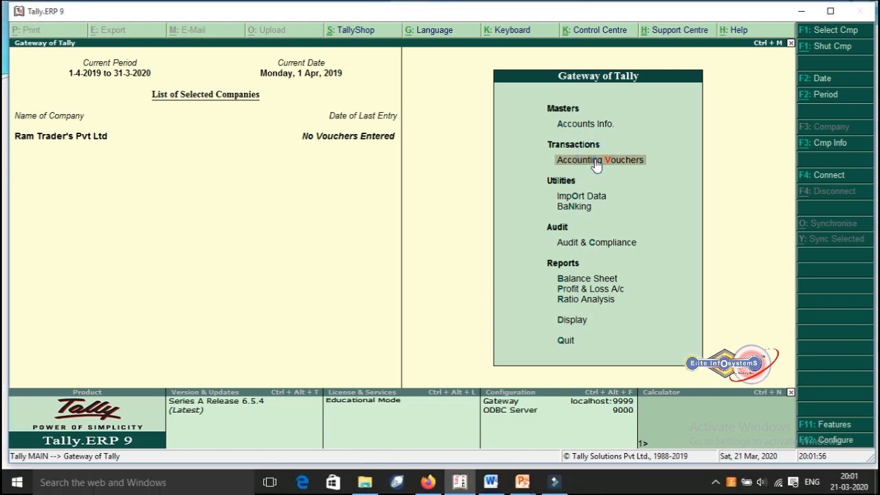
pyautogui.click(596, 165)
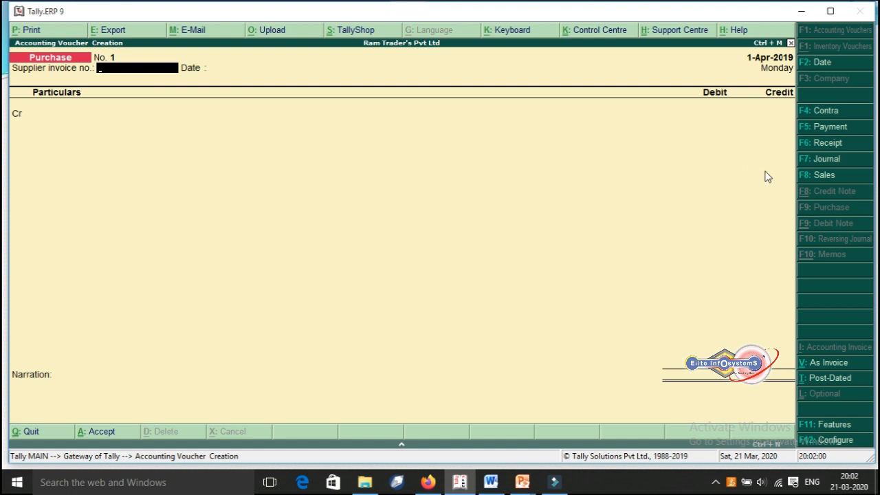
# View the Payment, Receipt and Sales voucher entry screens one after another.
pyautogui.click(831, 129)
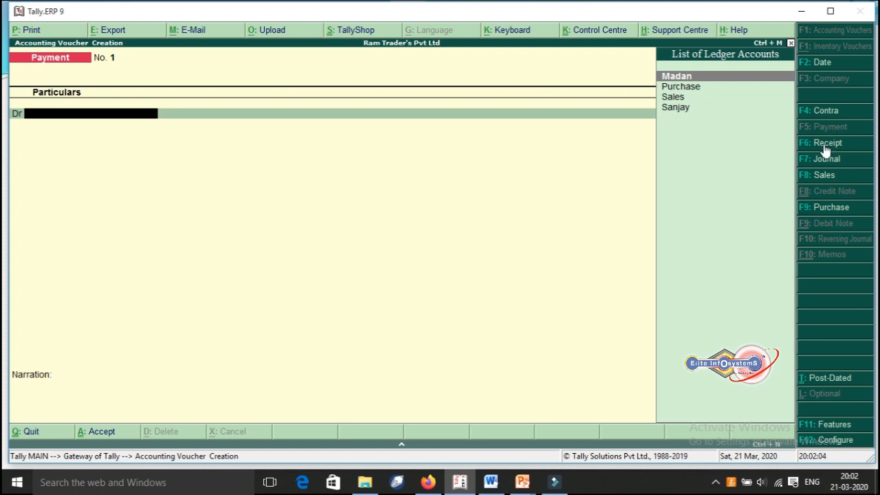
pyautogui.click(825, 144)
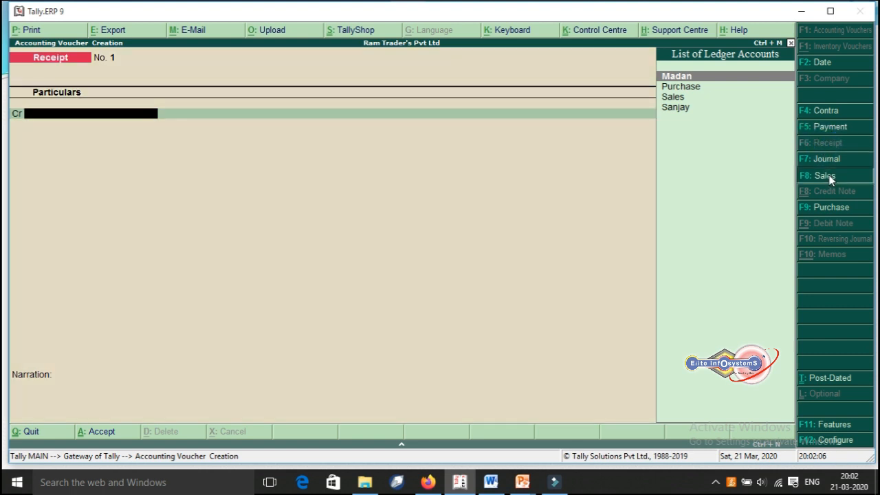
pyautogui.click(825, 176)
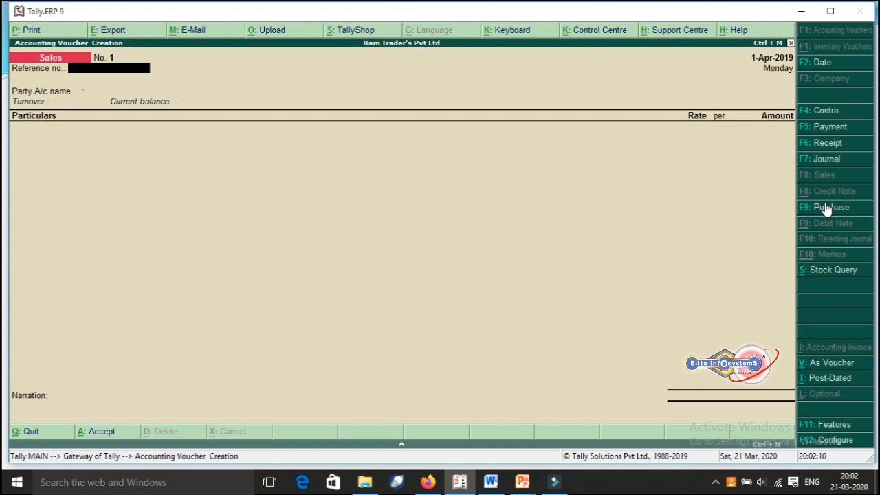
# Switch to the PowerPoint slide show to read the practice transactions and return to Tally.ERP 9.
pyautogui.hotkey('alt', 'Tab')
pyautogui.hotkey('alt', 'Tab')
pyautogui.hotkey('alt', 'Tab')
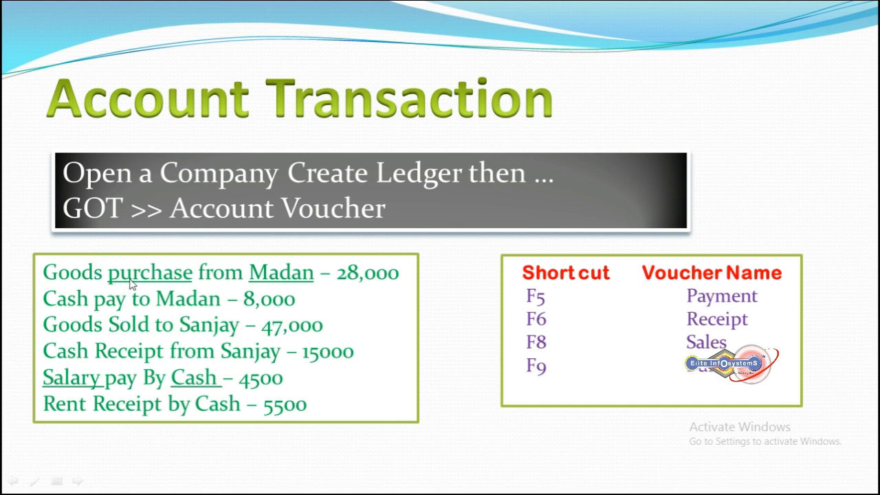
pyautogui.hotkey('alt', 'Tab')
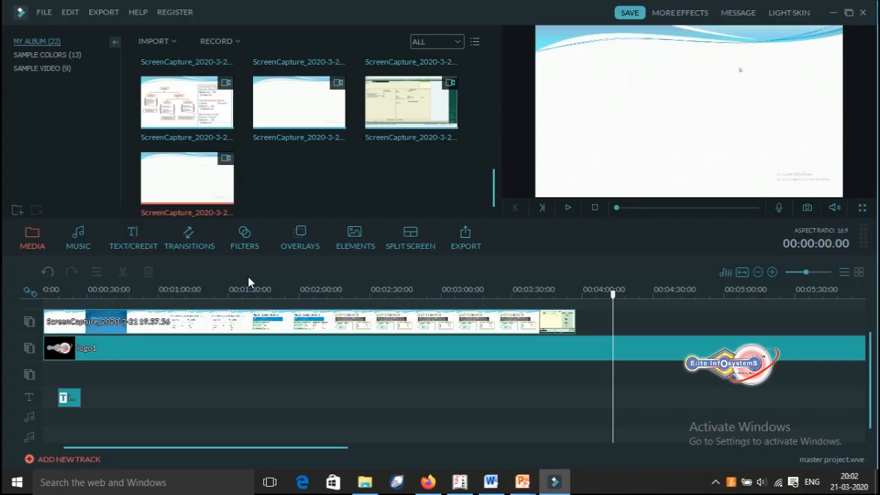
pyautogui.hotkey('alt', 'Tab')
pyautogui.press('Tab')
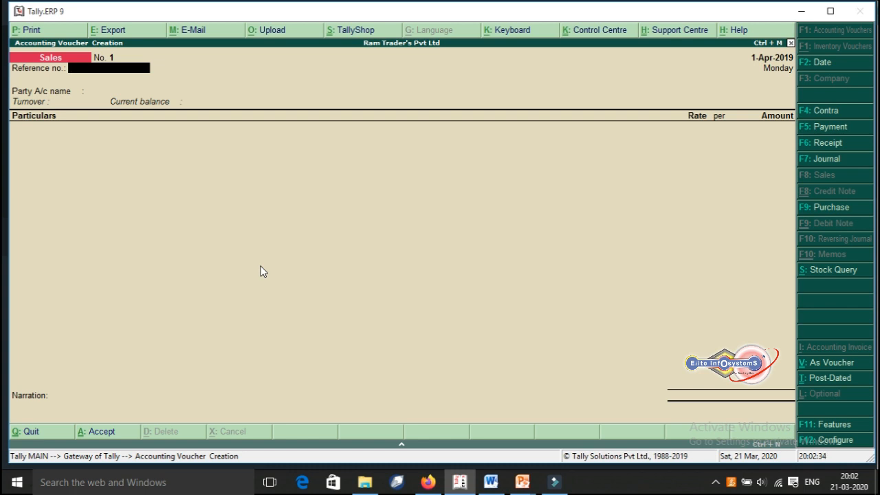
# Start a Purchase voucher in voucher mode instead of invoice mode, leaving the supplier invoice number and date blank.
pyautogui.click(840, 208)
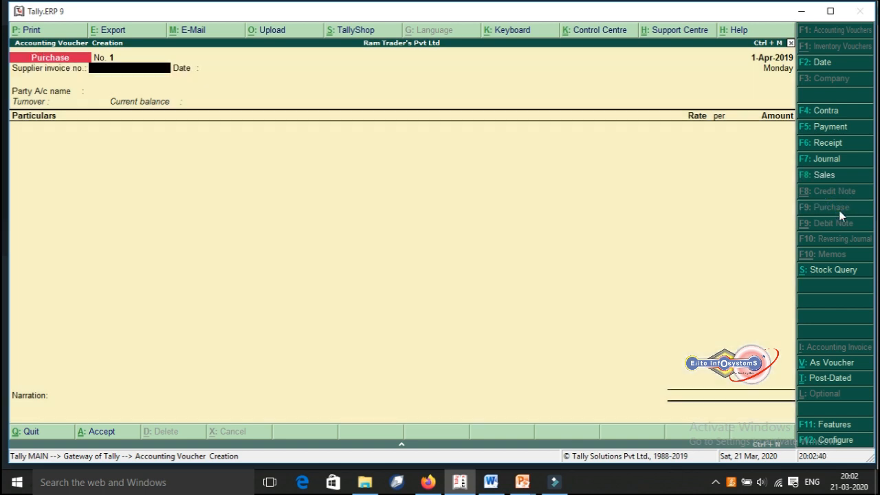
pyautogui.click(834, 366)
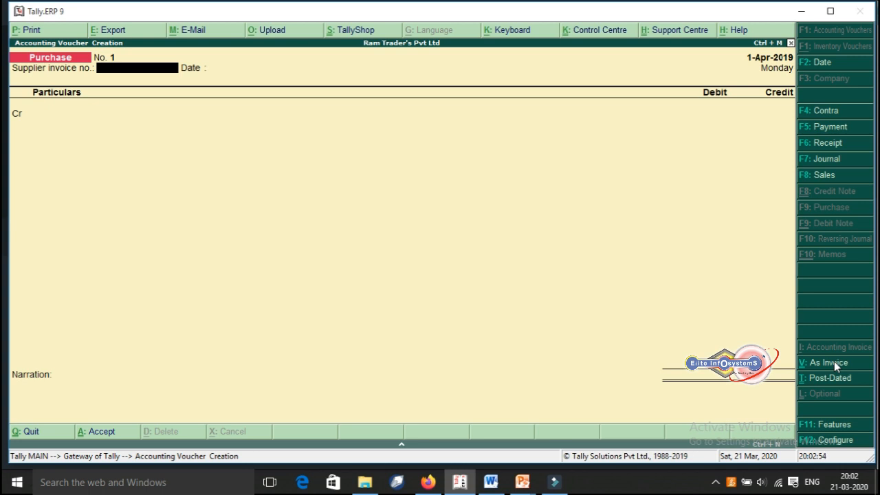
pyautogui.press('Return')
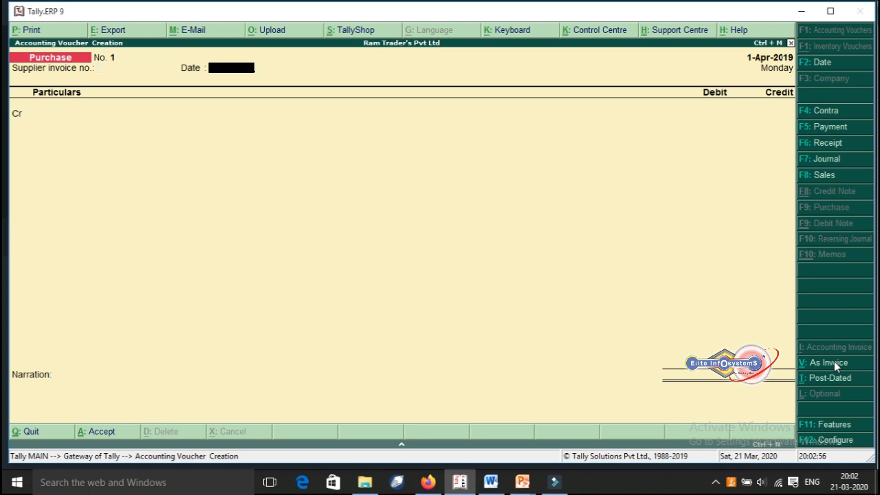
pyautogui.press('Return')
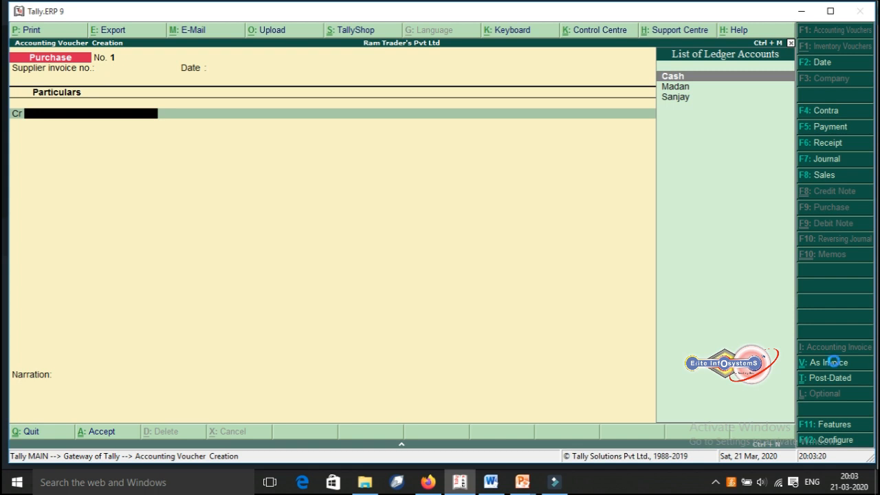
pyautogui.hotkey('alt', 'c')
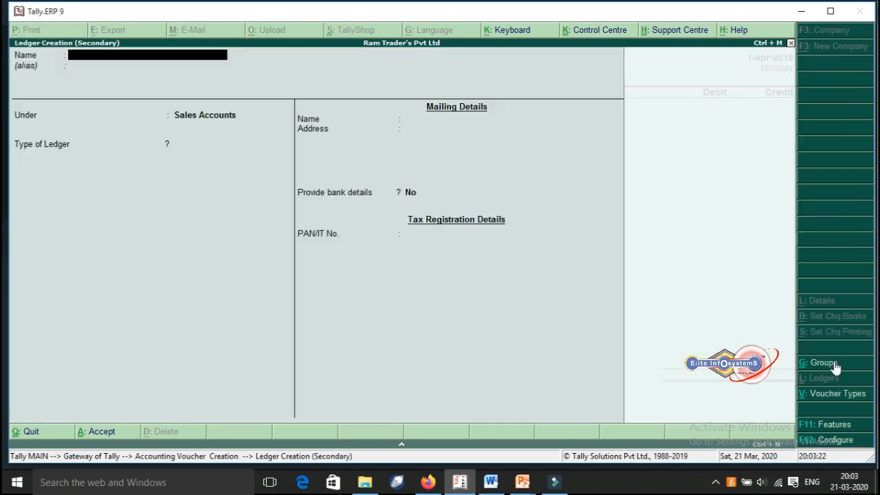
pyautogui.press('Escape')
pyautogui.press('Return')
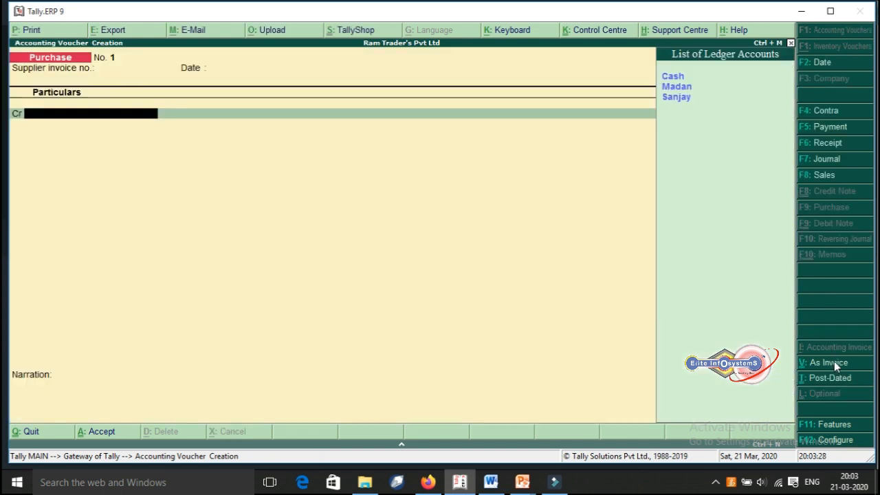
# Select the supplier's ledger listed directly below Cash as the credited account and accept the default supplier details.
pyautogui.press('Down')
pyautogui.press('Down')
pyautogui.press('Up')
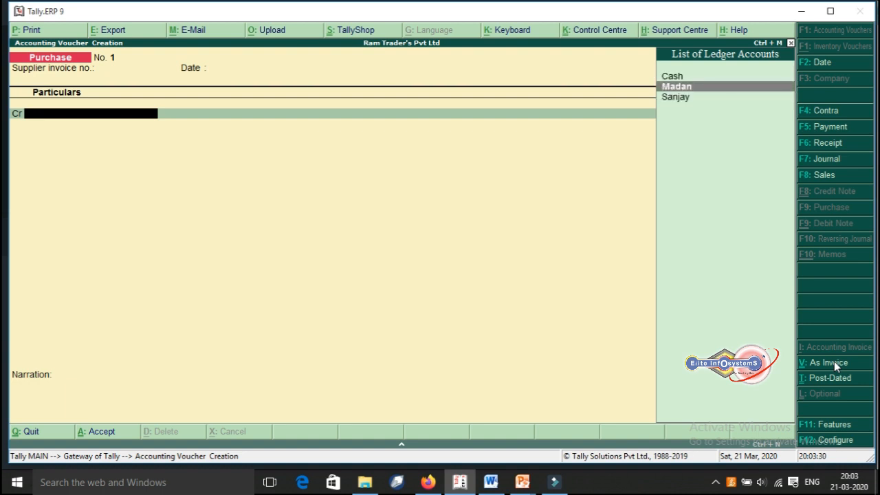
pyautogui.press('Return')
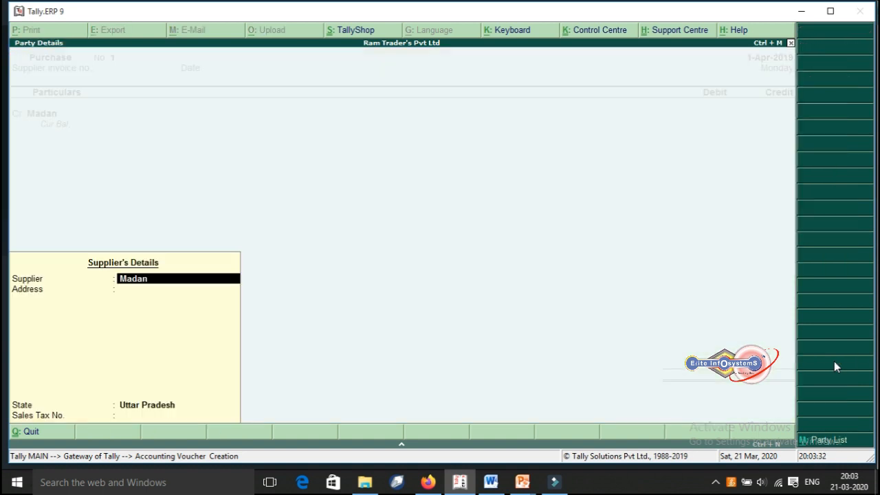
pyautogui.press('Return')
pyautogui.press('Return')
pyautogui.press('Return')
pyautogui.press('Return')
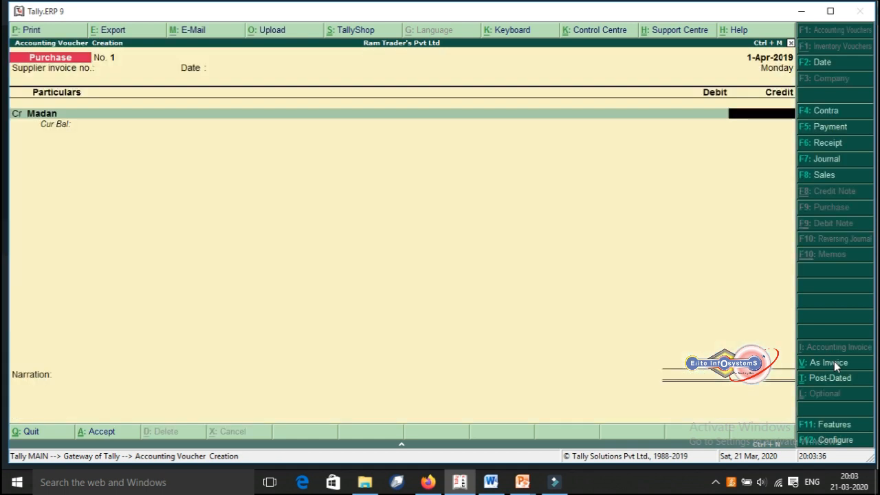
# Enter 48000 as the supplier's credit amount and set its bill-wise reference type to On Account.
pyautogui.write('48000')
pyautogui.press('Return')
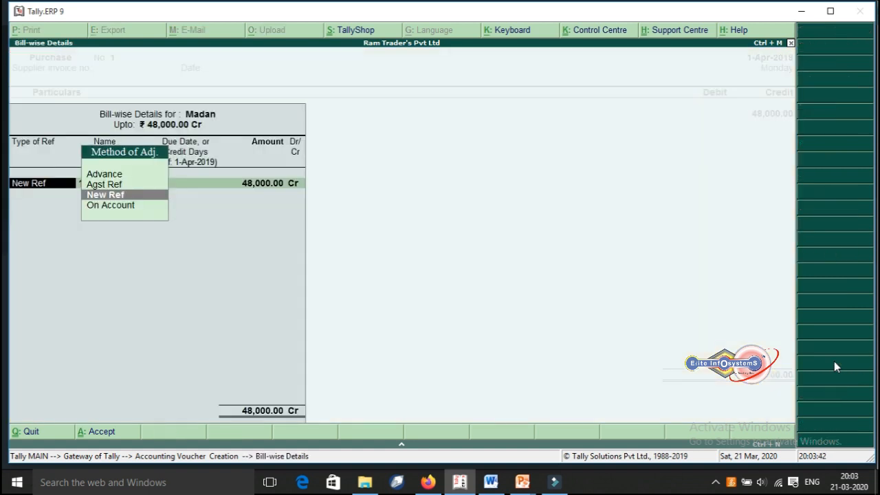
pyautogui.press('Return')
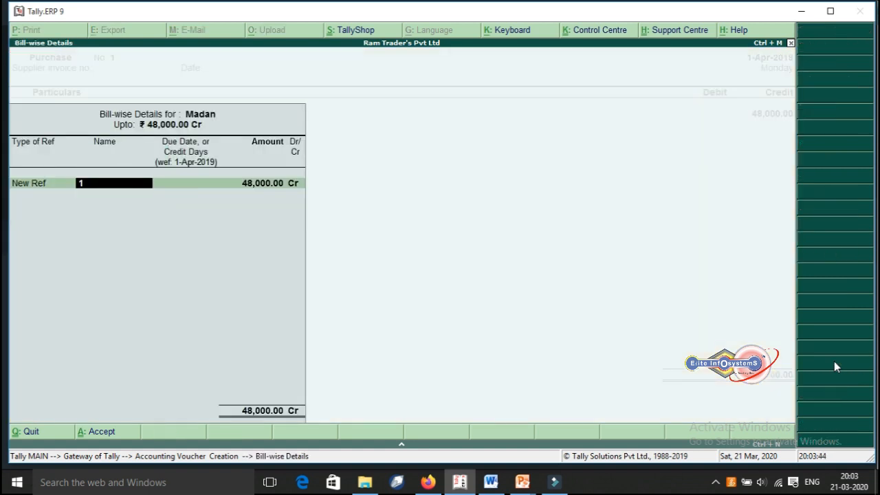
pyautogui.press('BackSpace')
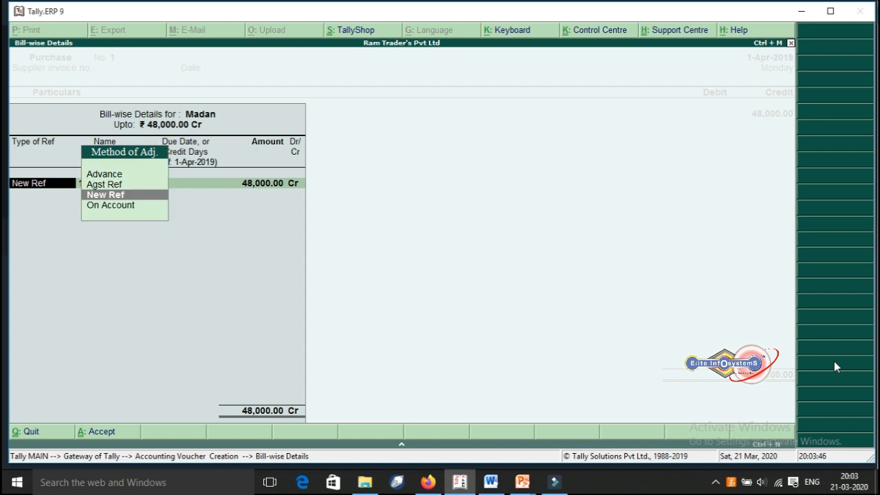
pyautogui.press('Down')
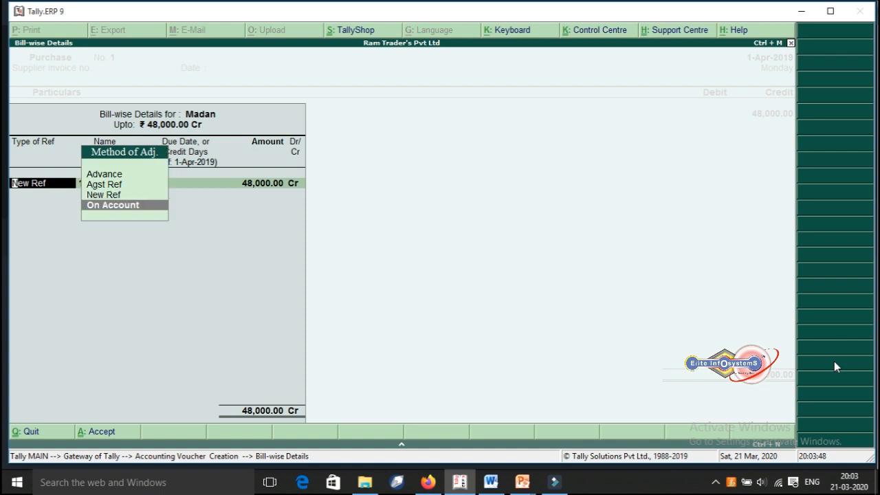
pyautogui.press('Return')
pyautogui.press('Return')
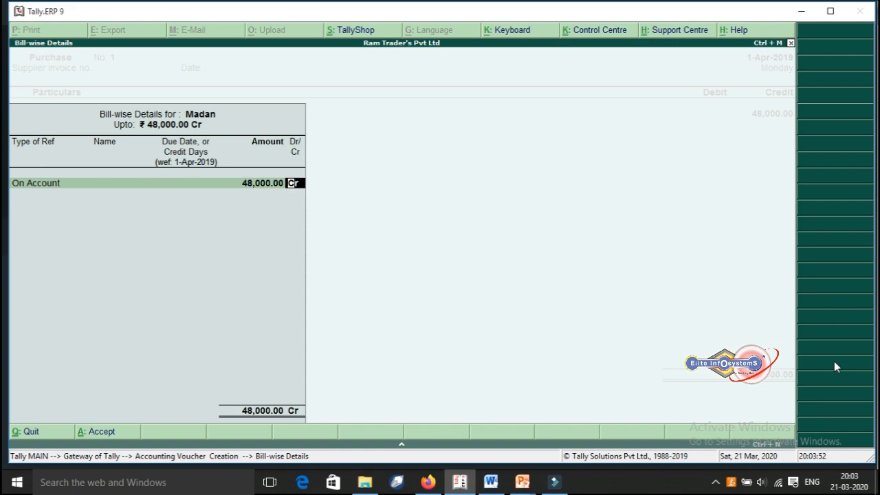
# Switch to the PowerPoint slide show to check the purchase amount and return to the bill-wise details in Tally.ERP 9.
pyautogui.hotkey('alt', 'Tab')
pyautogui.hotkey('alt', 'Tab')
pyautogui.hotkey('alt', 'Tab')
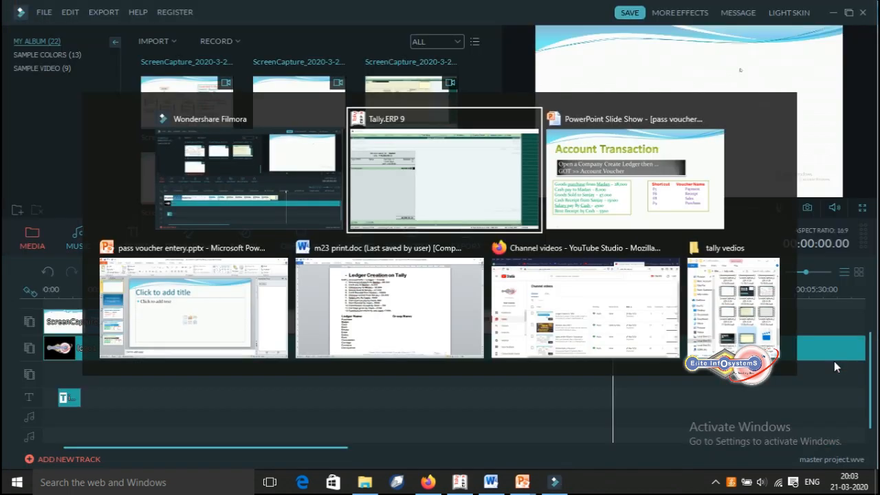
pyautogui.hotkey('alt', 'Tab')
pyautogui.hotkey('alt', 'Tab')
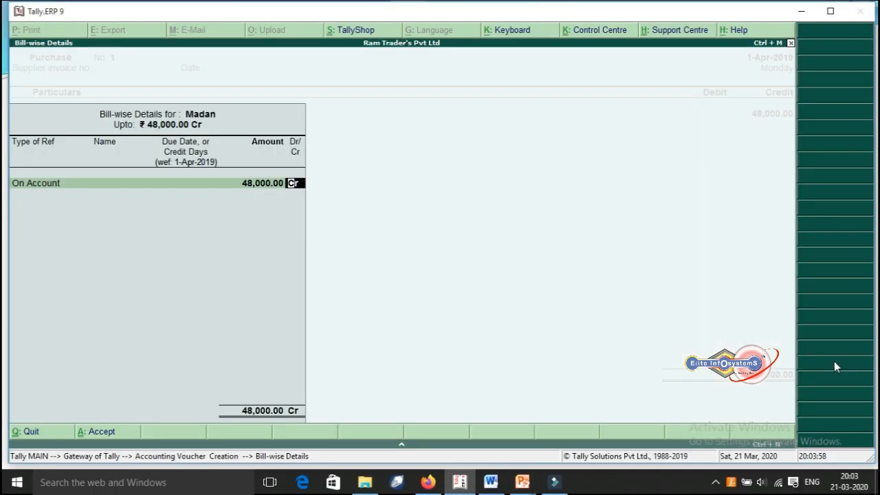
# Change the supplier's credit amount to 28000 and accept the On Account allocation for the same amount.
pyautogui.press('BackSpace')
pyautogui.press('BackSpace')
pyautogui.press('BackSpace')
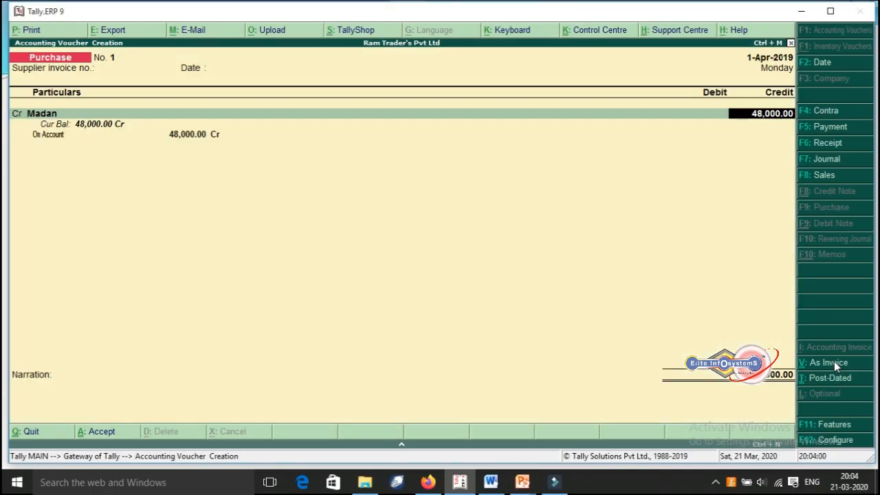
pyautogui.write('28000')
pyautogui.press('Return')
pyautogui.press('Return')
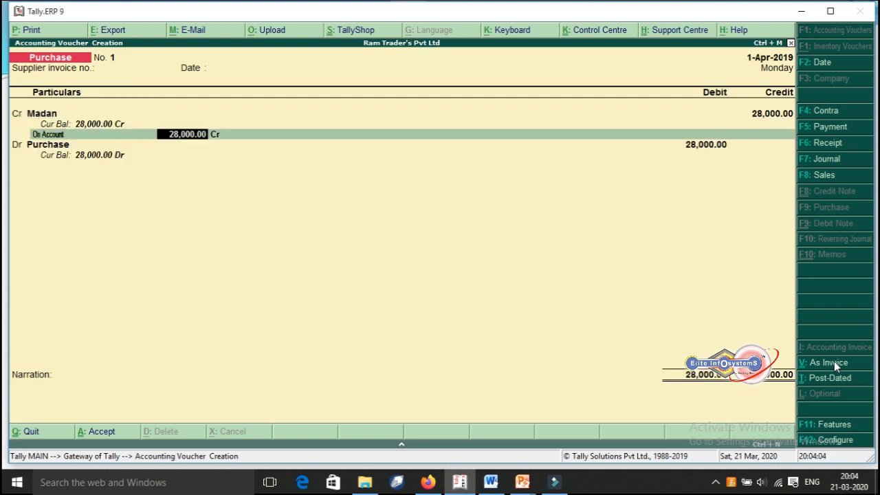
pyautogui.press('Return')
pyautogui.press('Return')
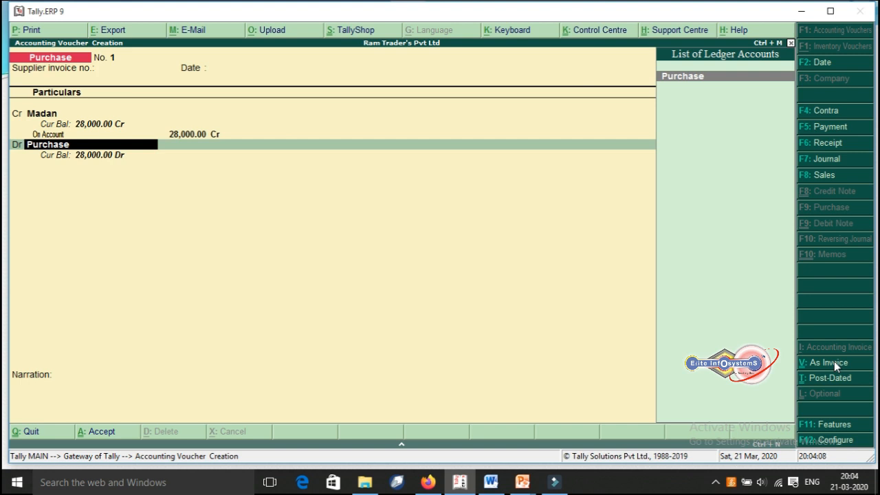
# Debit the Purchase ledger with 28,000.00 and save the purchase voucher with a blank narration.
pyautogui.press('Return')
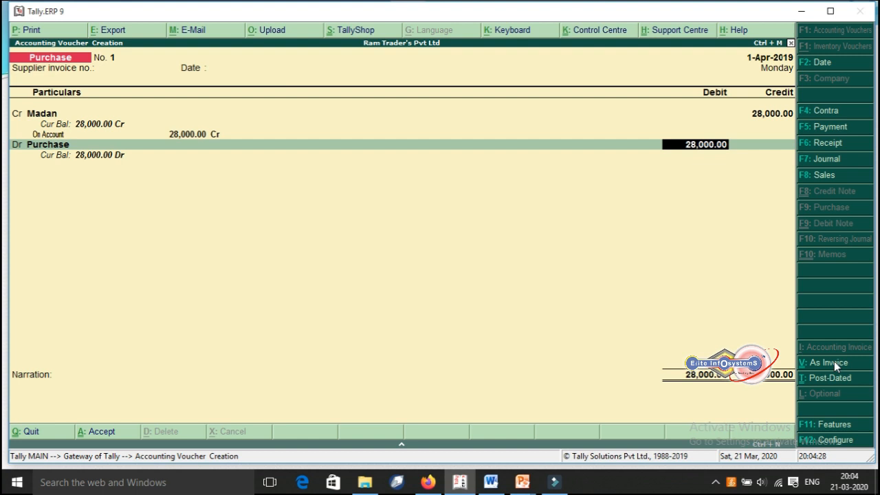
pyautogui.press('Return')
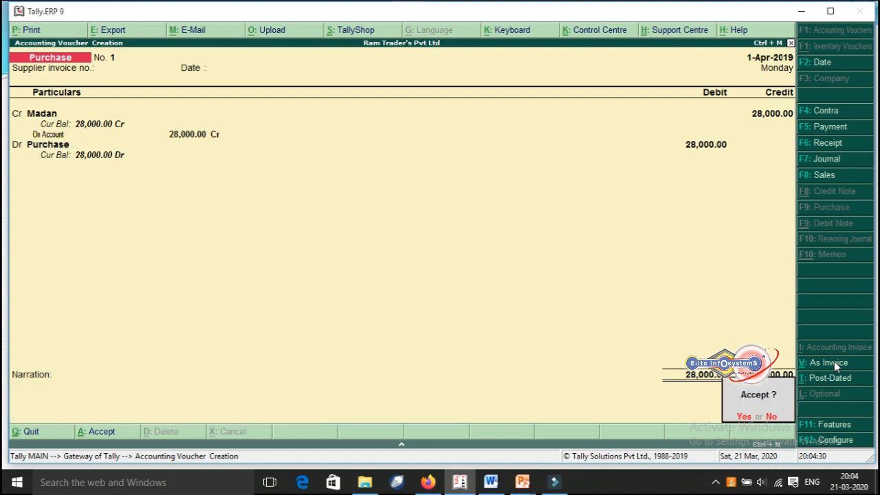
pyautogui.press('Return')
pyautogui.press('Return')
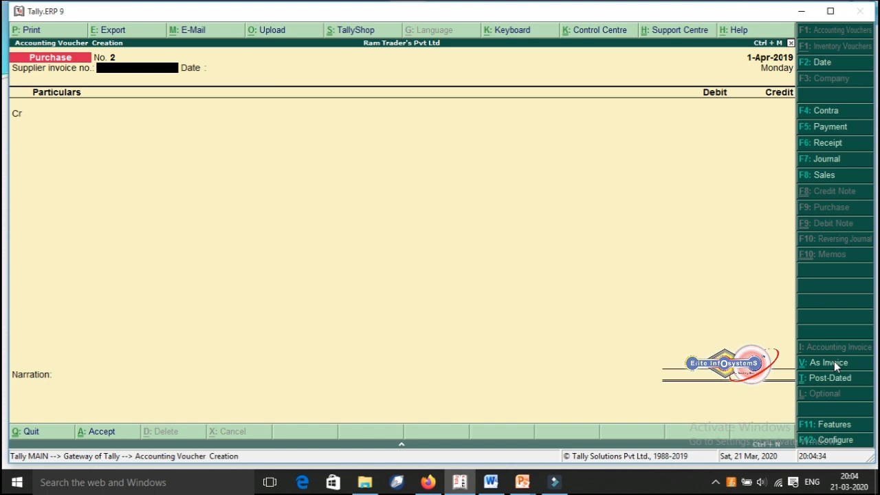
# Check the cash payment transaction in the PowerPoint slide show and start a Payment voucher in Tally.ERP 9 debiting the supplier's ledger.
pyautogui.hotkey('alt', 'Tab')
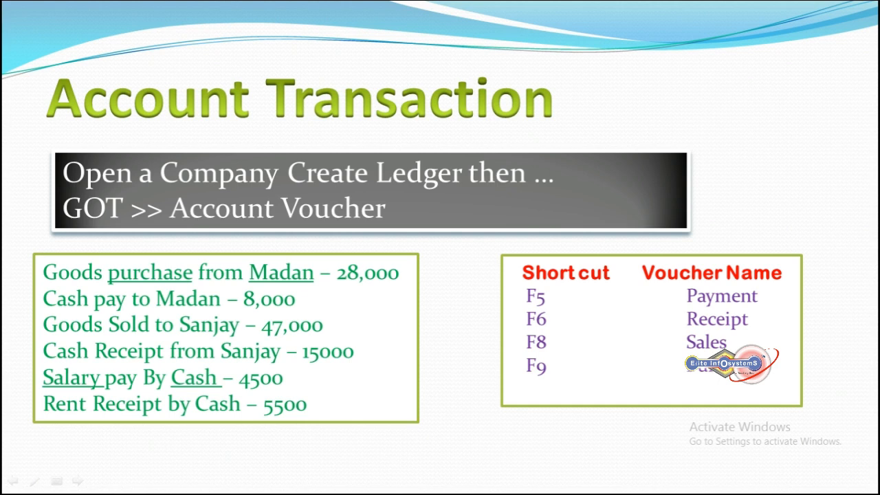
pyautogui.hotkey('alt', 'Tab')
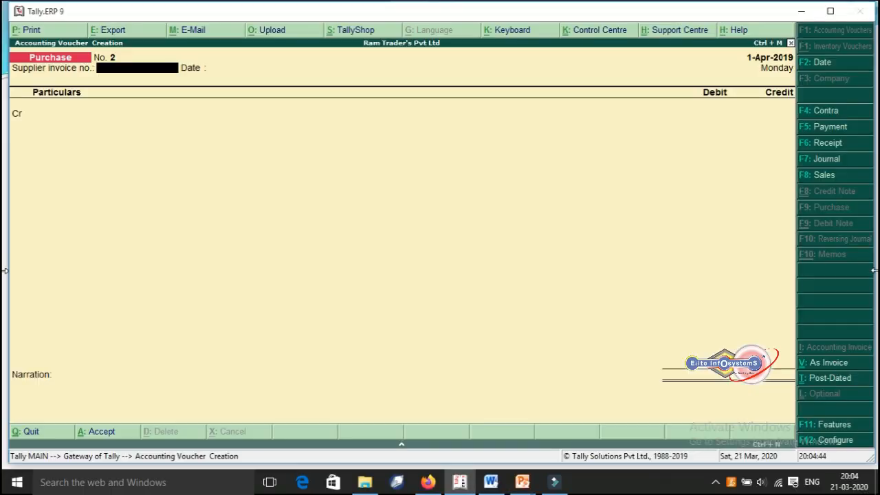
pyautogui.click(832, 127)
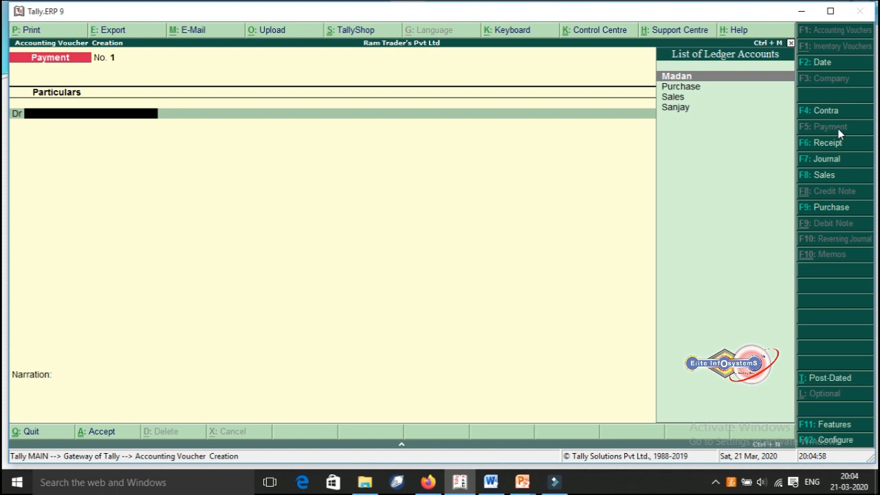
pyautogui.press('Return')
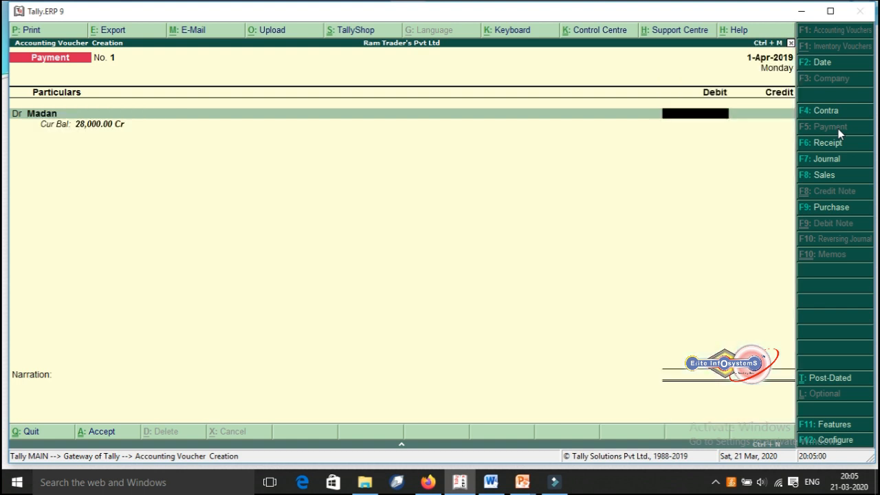
# Enter 8000 as the supplier's debit amount and accept the On Account bill-wise allocation for the full amount.
pyautogui.write('8000')
pyautogui.press('Return')
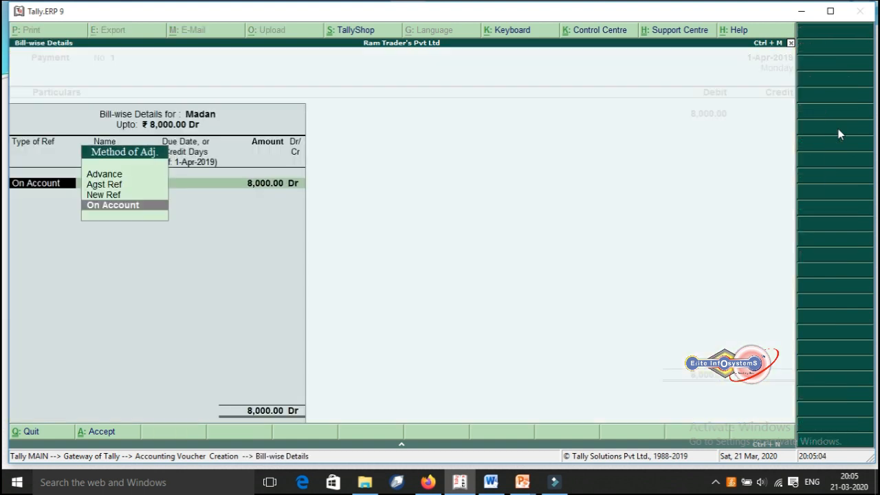
pyautogui.press('Return')
pyautogui.press('Return')
pyautogui.press('Return')
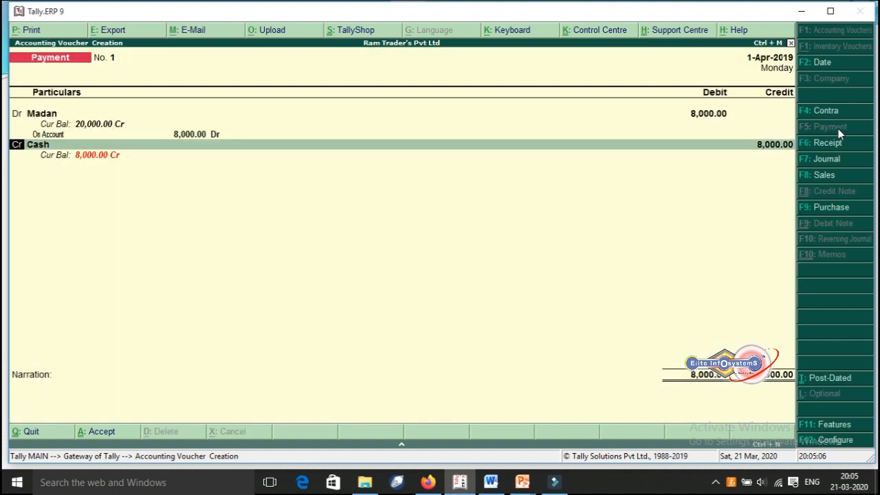
# Credit the Cash ledger with 8,000.00 and save the payment voucher with a blank narration.
pyautogui.press('Return')
pyautogui.press('Return')
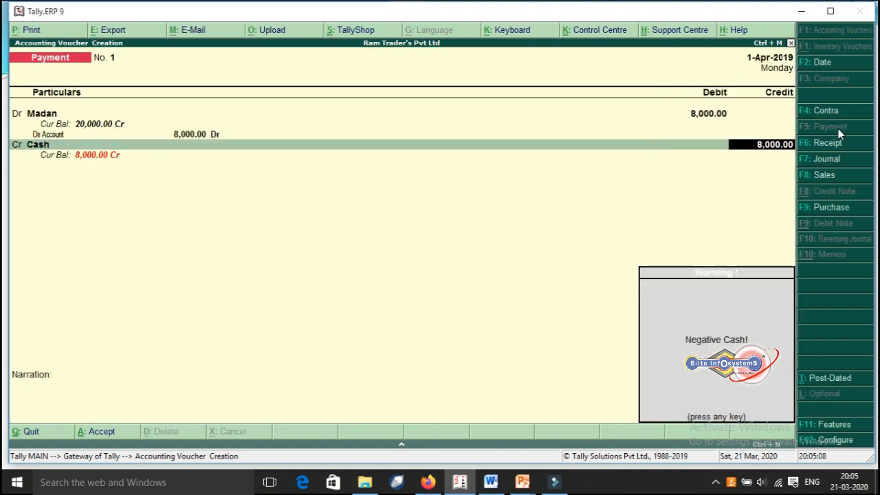
pyautogui.press('Return')
pyautogui.press('Return')
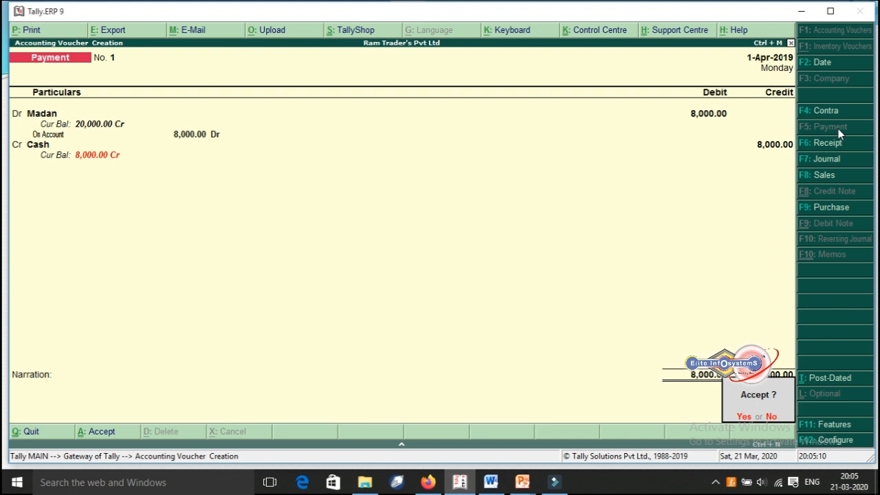
pyautogui.press('Return')
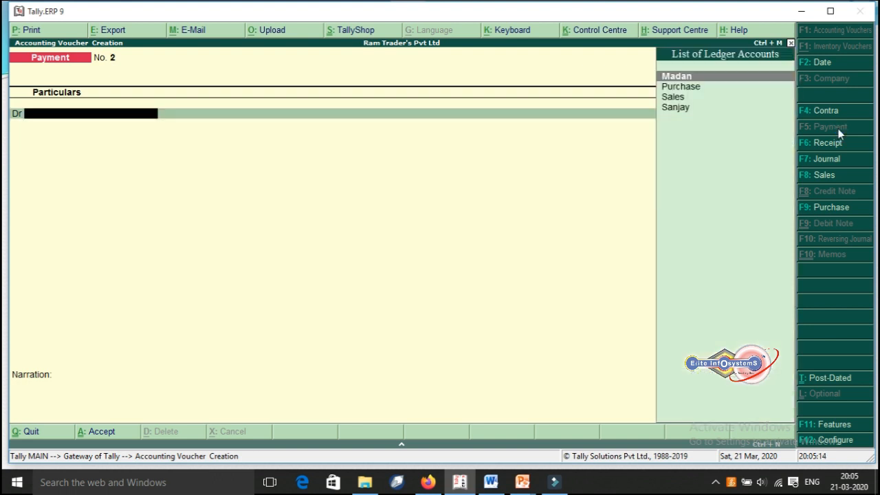
# Start a Sales voucher in voucher mode with a blank reference number, debit the customer's ledger and accept the default buyer's details.
pyautogui.click(818, 179)
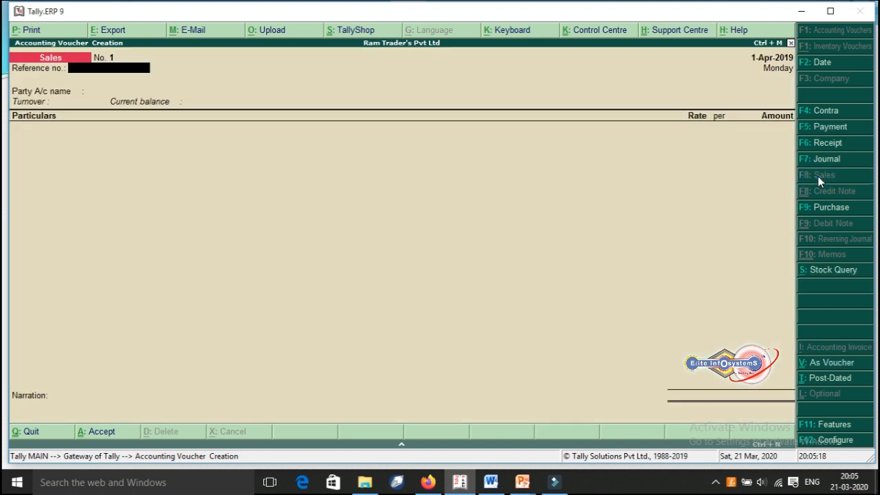
pyautogui.click(831, 364)
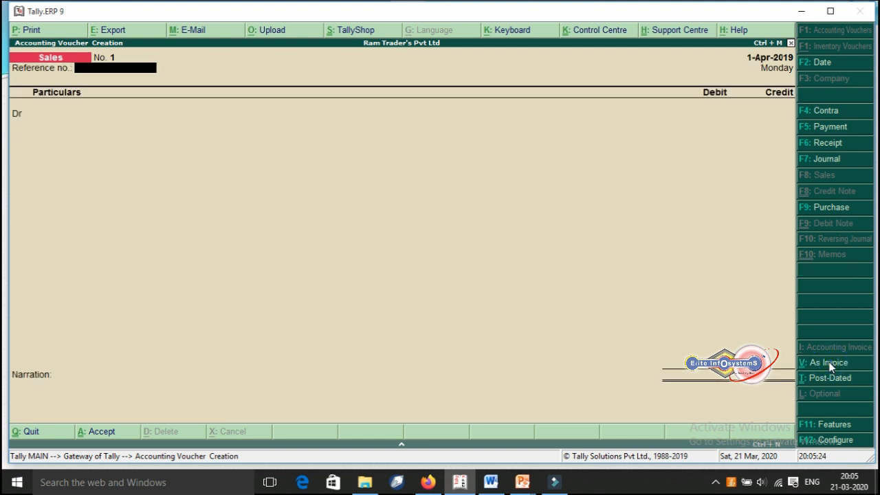
pyautogui.press('Return')
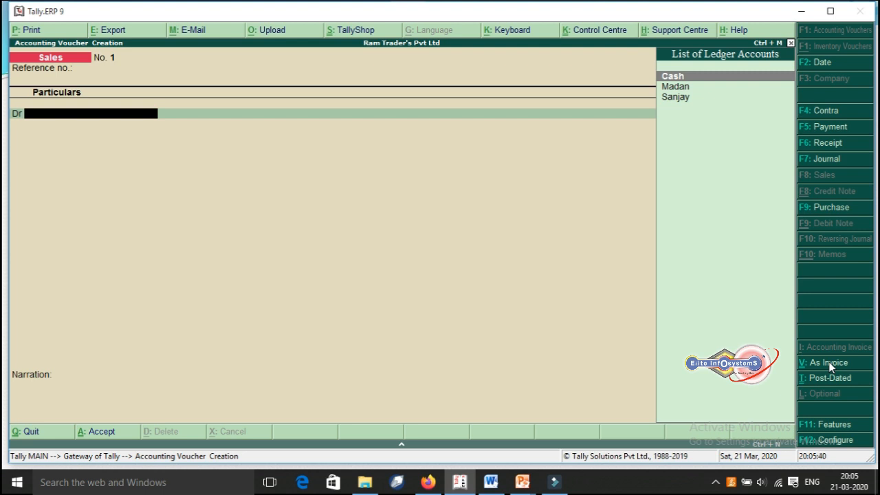
pyautogui.press('Down')
pyautogui.press('Down')
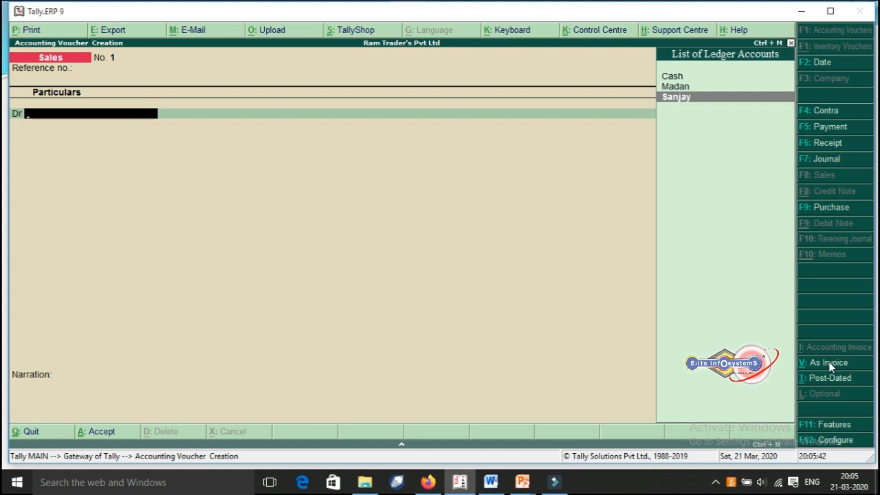
pyautogui.press('Return')
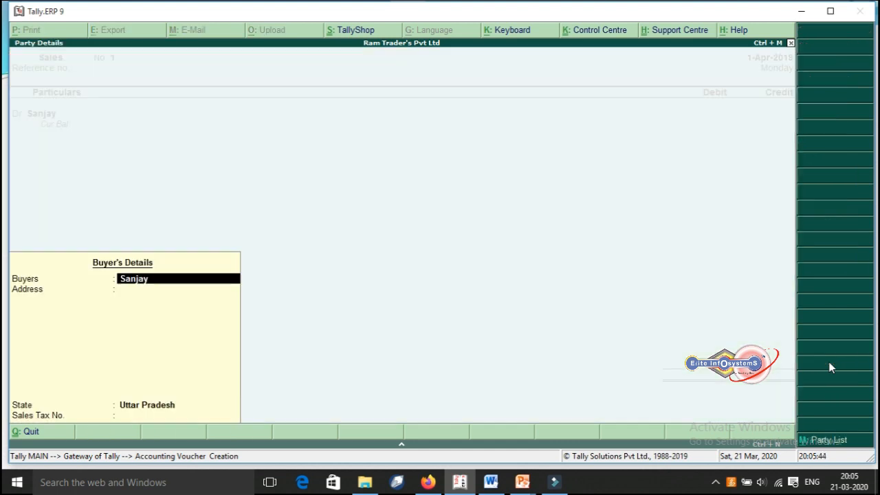
pyautogui.press('Return')
pyautogui.press('Return')
pyautogui.press('Return')
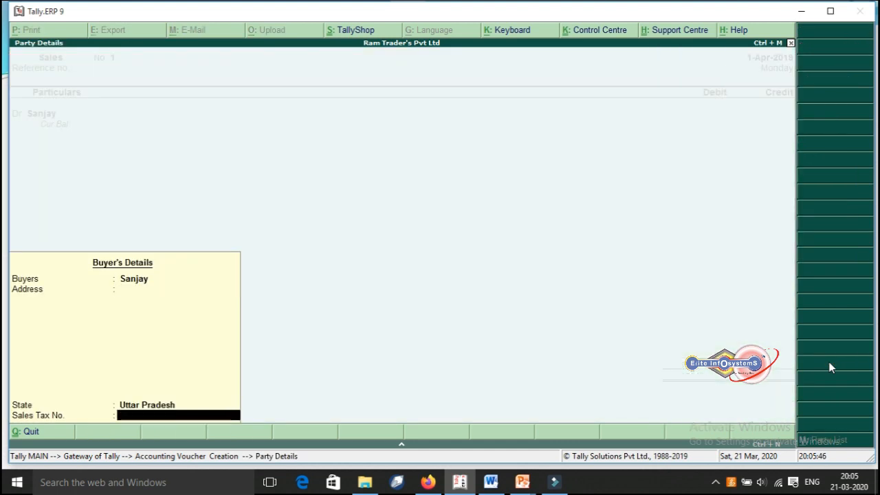
pyautogui.press('Return')
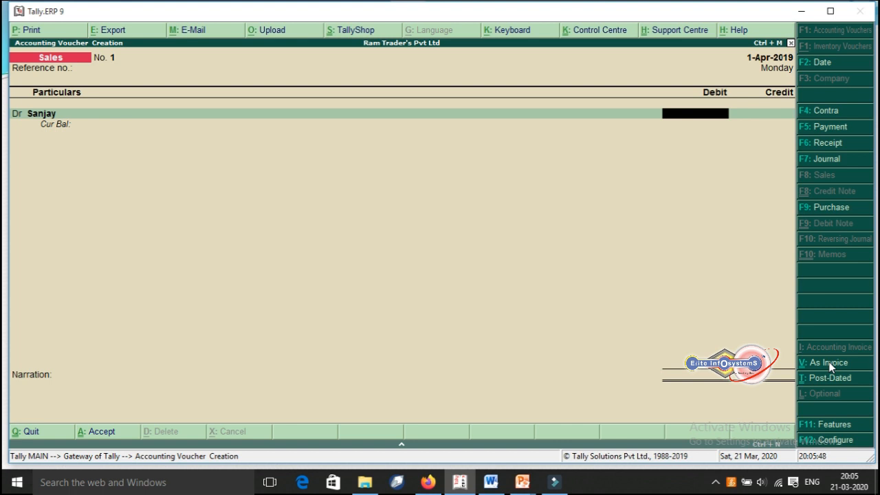
# Enter 47000 as the customer's debit amount and allocate it bill-wise as On Account.
pyautogui.write('47000')
pyautogui.press('Return')
pyautogui.press('Down')
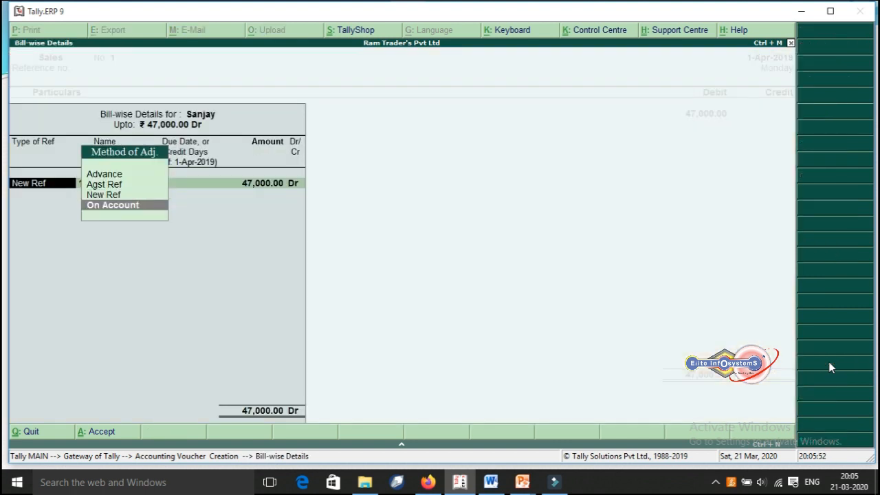
pyautogui.press('Return')
pyautogui.press('Return')
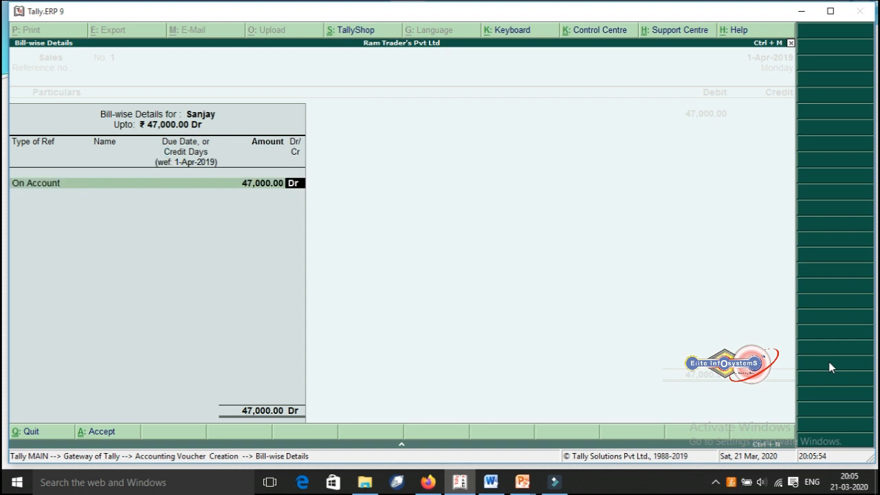
pyautogui.press('Return')
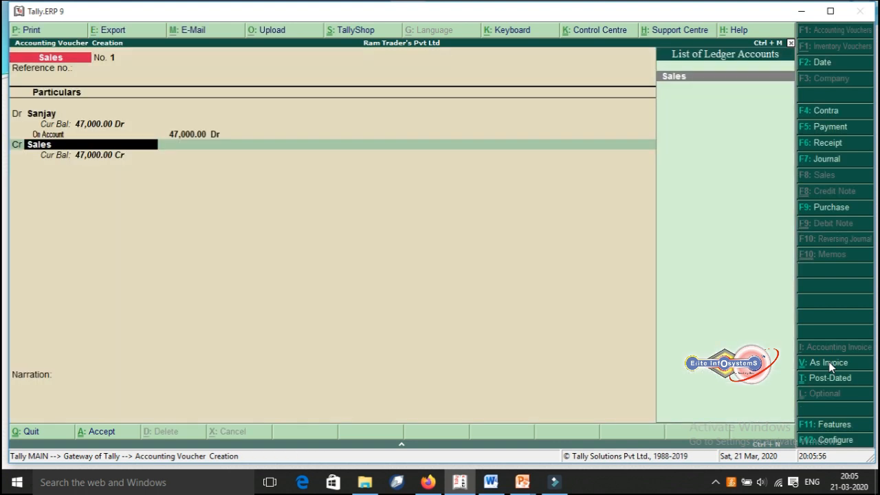
# Credit the Sales ledger with 47,000.00 and save the sales voucher with a blank narration.
pyautogui.press('Return')
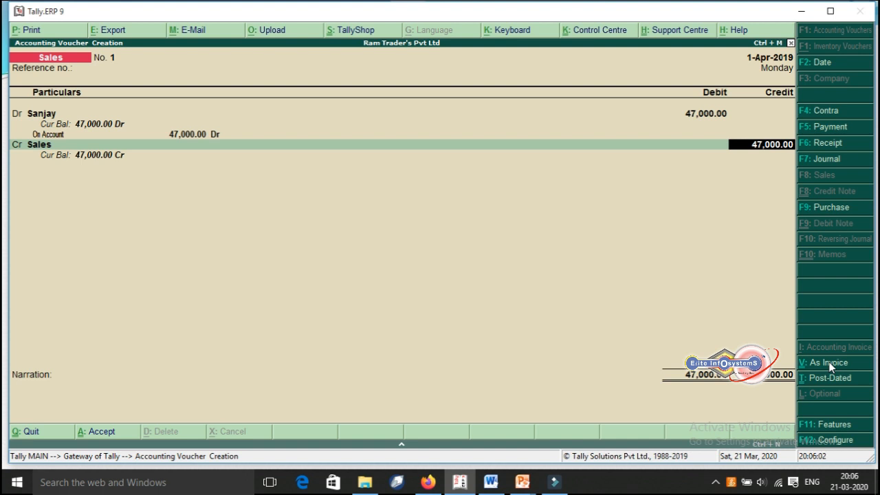
pyautogui.press('Return')
pyautogui.press('Return')
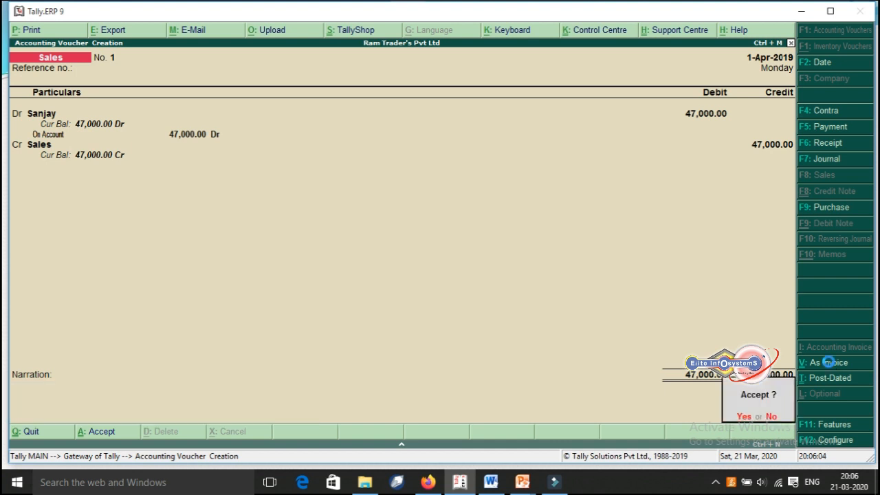
pyautogui.press('y')
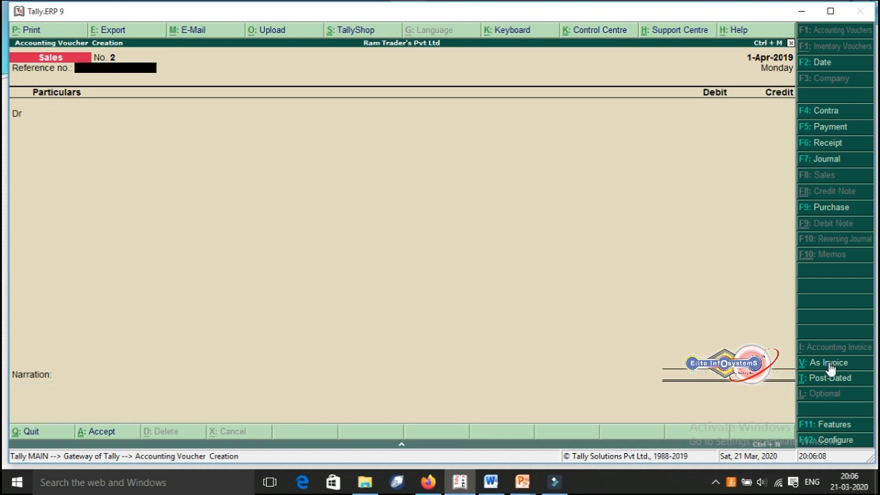
# Check the cash receipt transaction in the PowerPoint slide show and start a Receipt voucher in Tally.ERP 9 crediting the customer's ledger.
pyautogui.hotkey('alt', 'Tab')
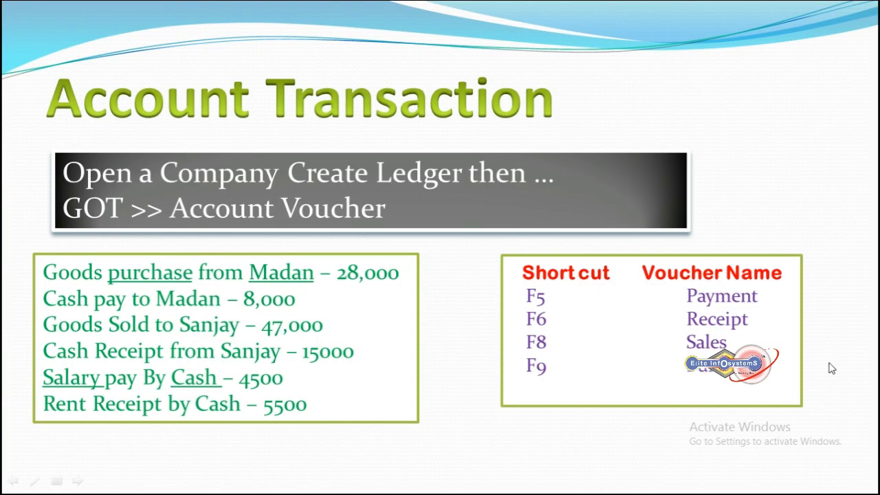
pyautogui.hotkey('alt', 'Tab')
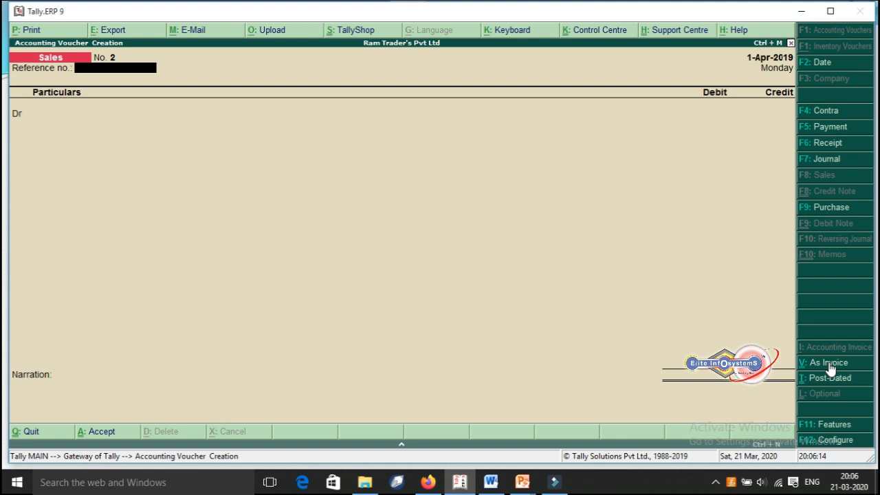
pyautogui.press('F6')
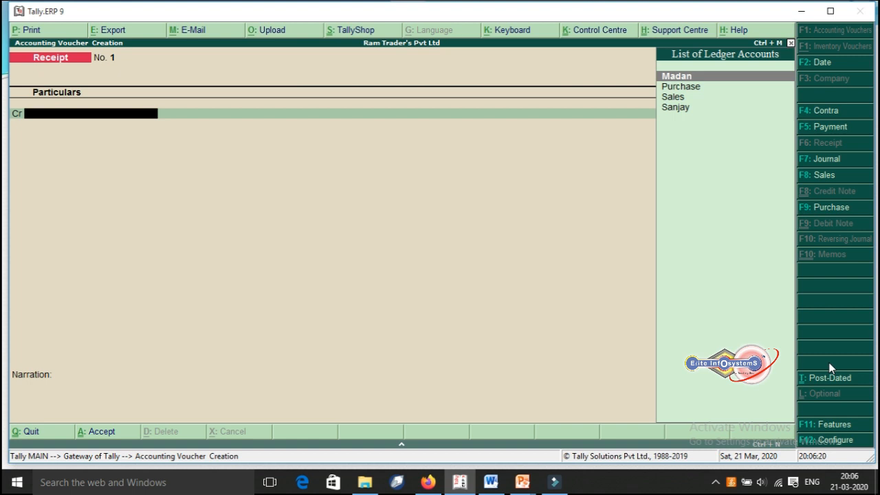
pyautogui.press('Down')
pyautogui.press('Down')
pyautogui.press('Down')
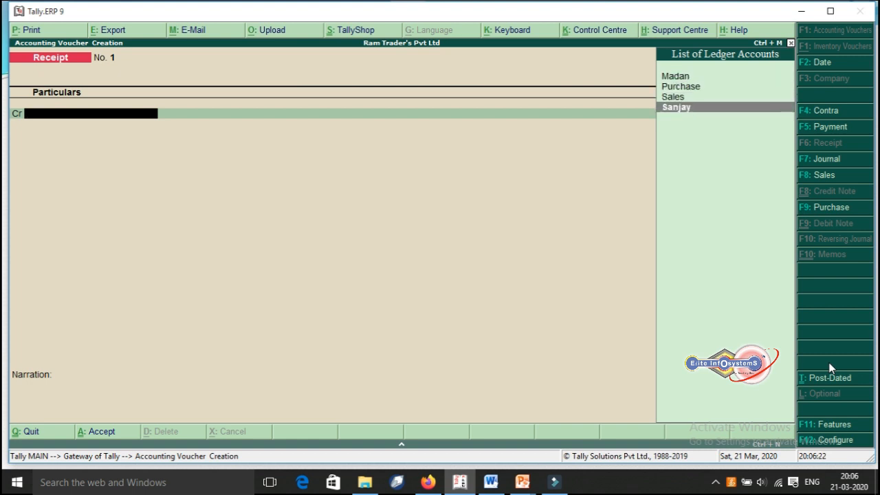
pyautogui.press('Return')
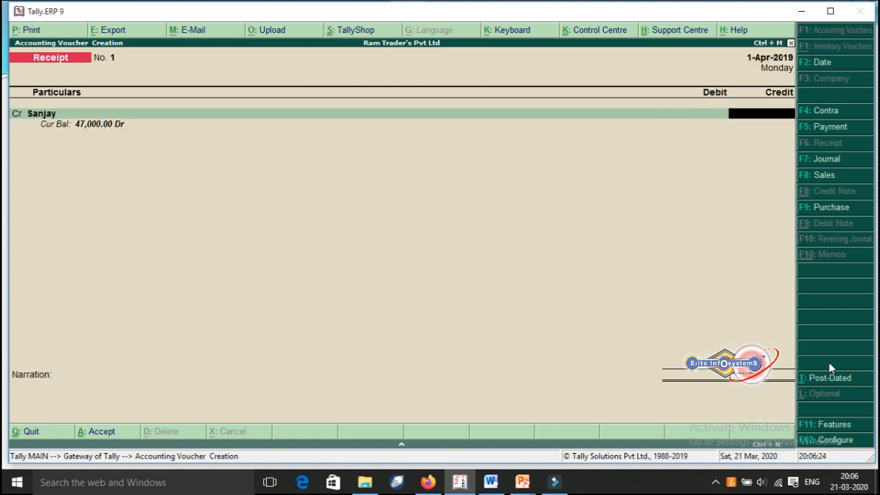
# Enter 15,000 as the customer's credit amount and accept the On Account bill-wise allocation for the full amount.
pyautogui.write('15,000')
pyautogui.press('Return')
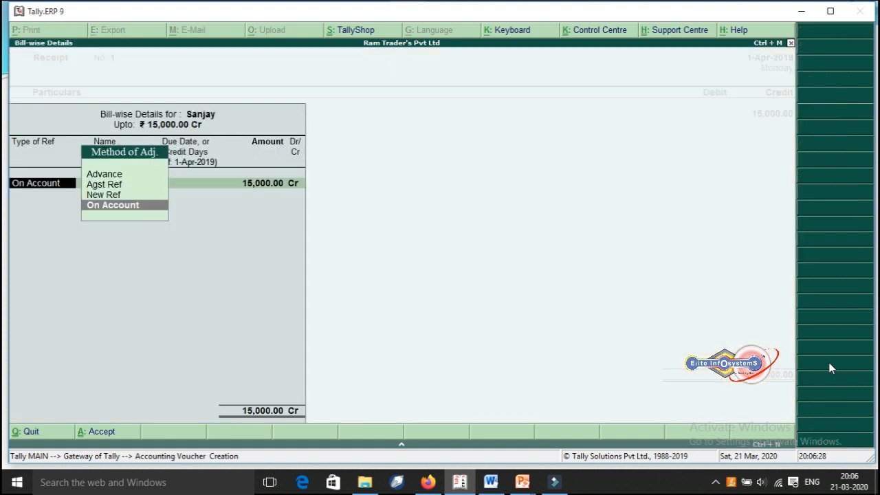
pyautogui.press('Return')
pyautogui.press('Return')
pyautogui.press('Return')
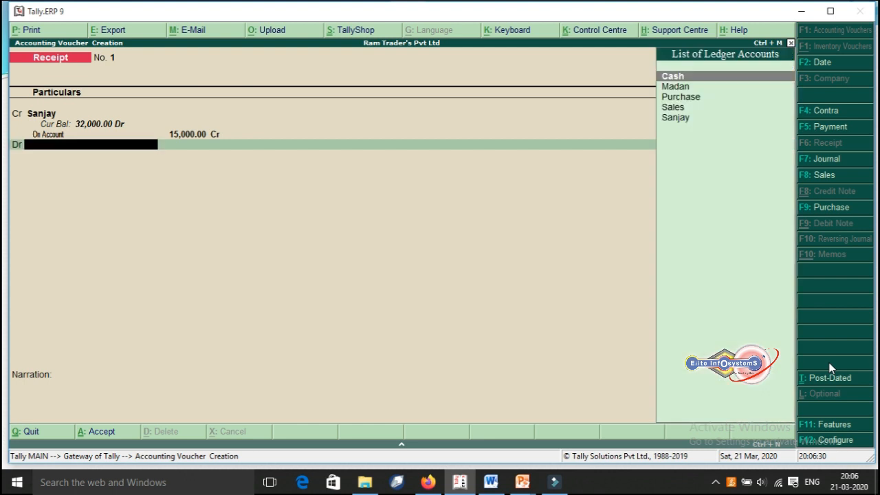
# Debit the Cash ledger with 15,000.00 and save the receipt voucher with a blank narration.
pyautogui.write('cas')
pyautogui.press('Return')
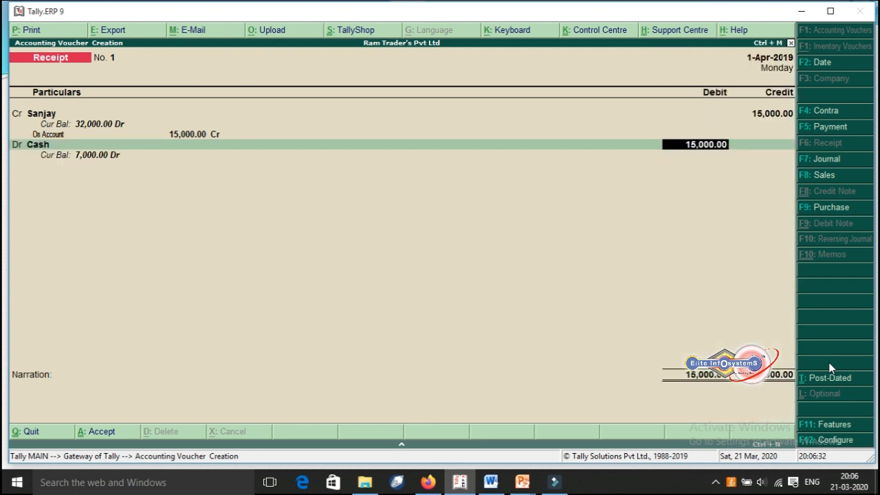
pyautogui.press('Return')
pyautogui.press('Return')
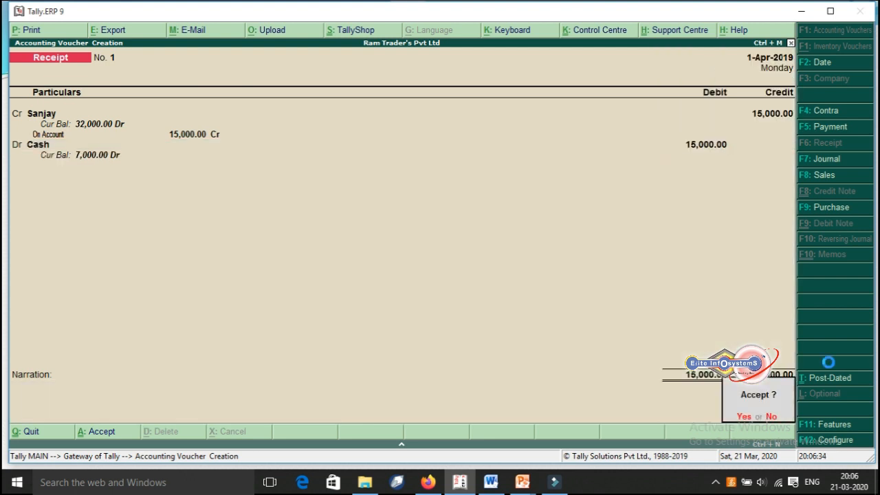
pyautogui.press('Return')
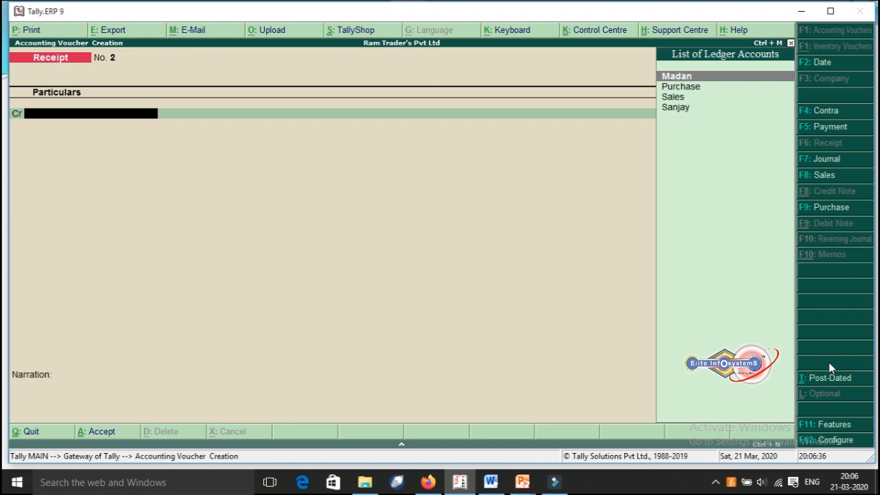